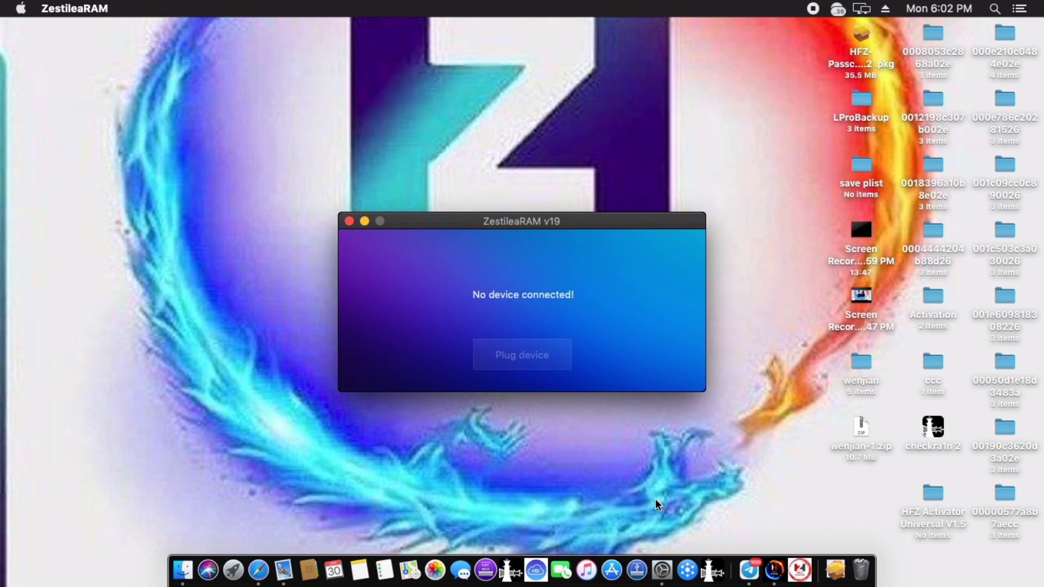
# Send the detected iPhone into recovery, then run the guided DFU entry until it appears in Userland service
pyautogui.click(518, 356)
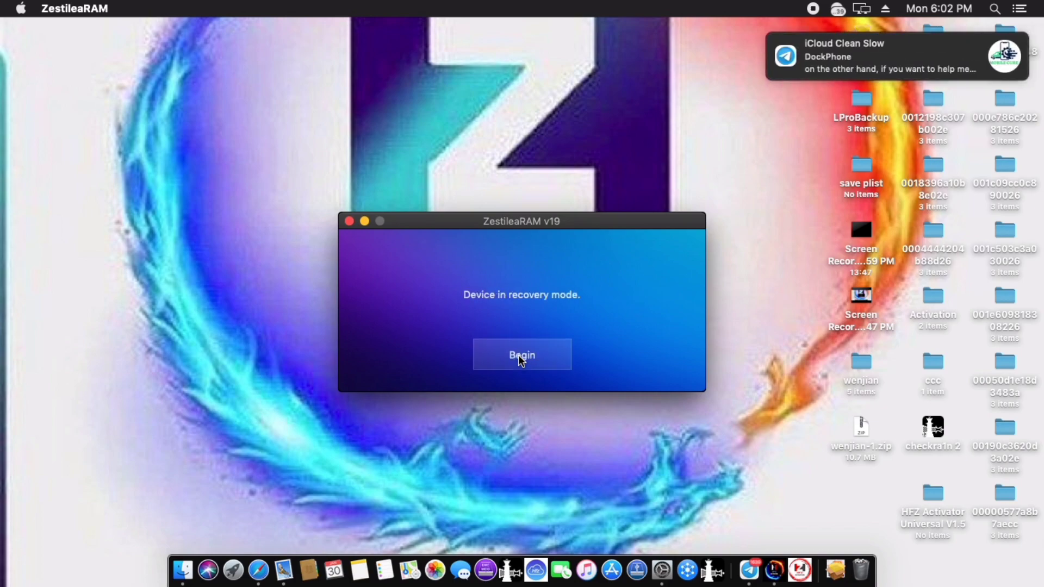
pyautogui.click(520, 358)
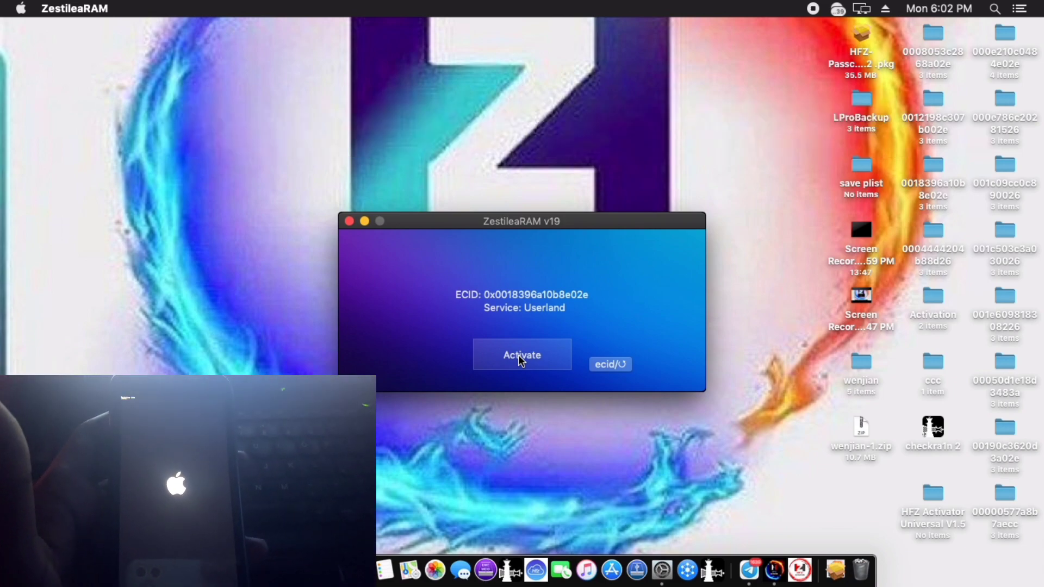
# Activate the iPhone so ZestileaRAM pwns it into rooted mode and begins activation
pyautogui.click(519, 356)
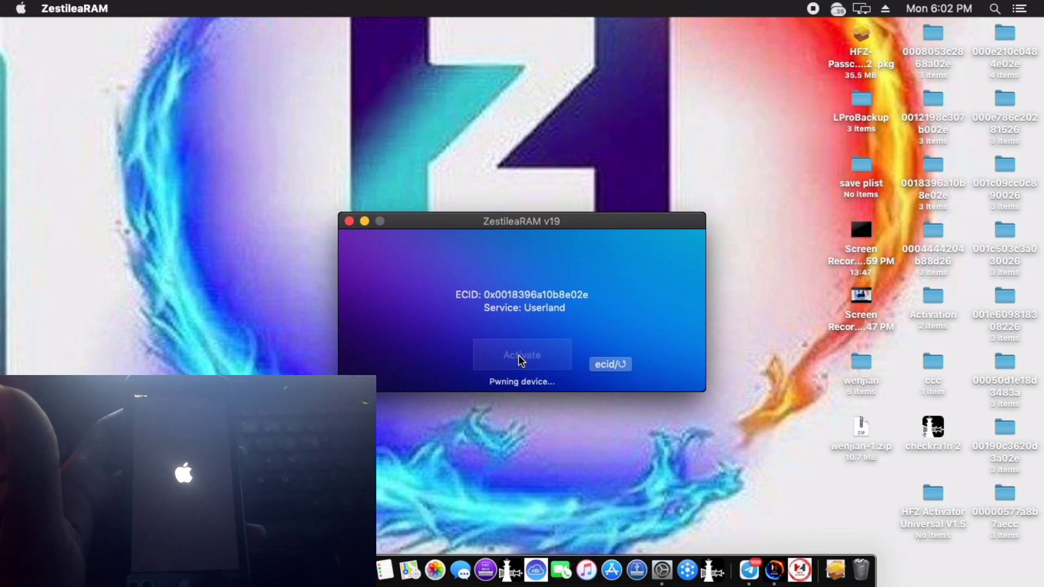